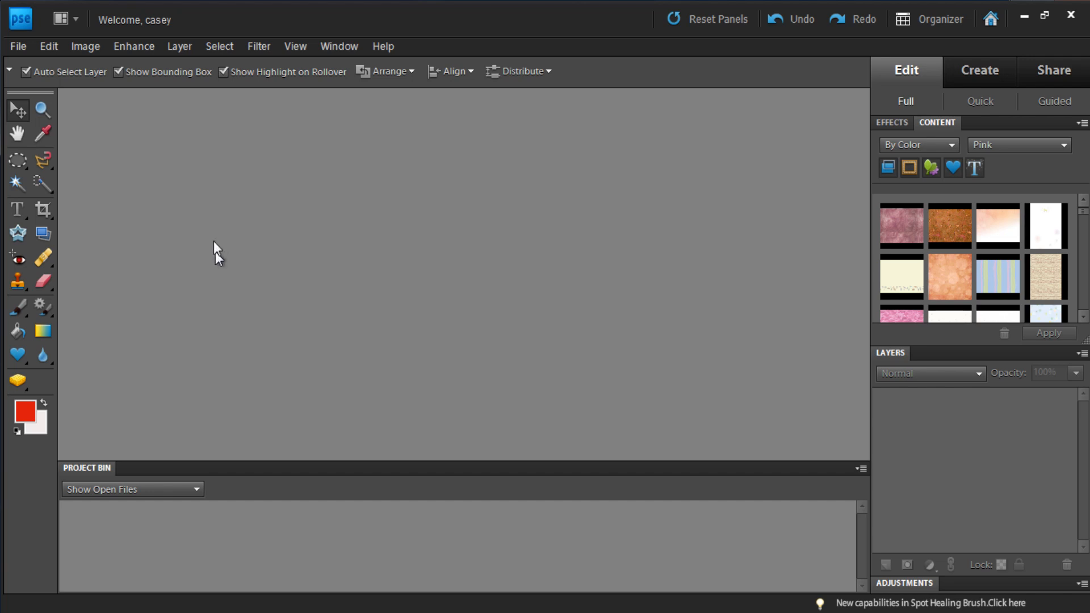
Open the image diepicture.jpg for editing
click(27, 47)
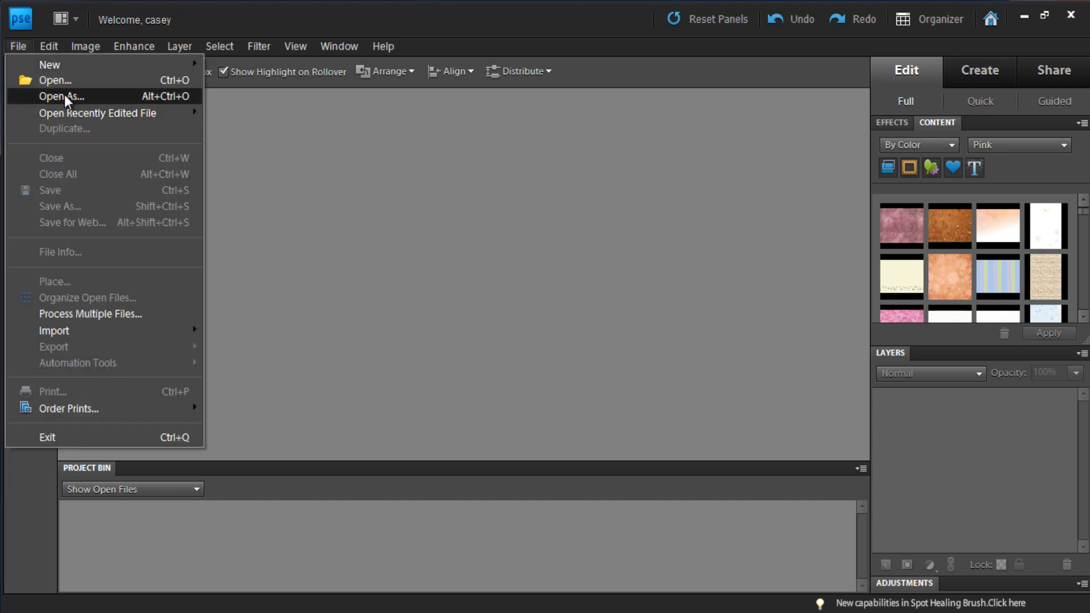
click(124, 78)
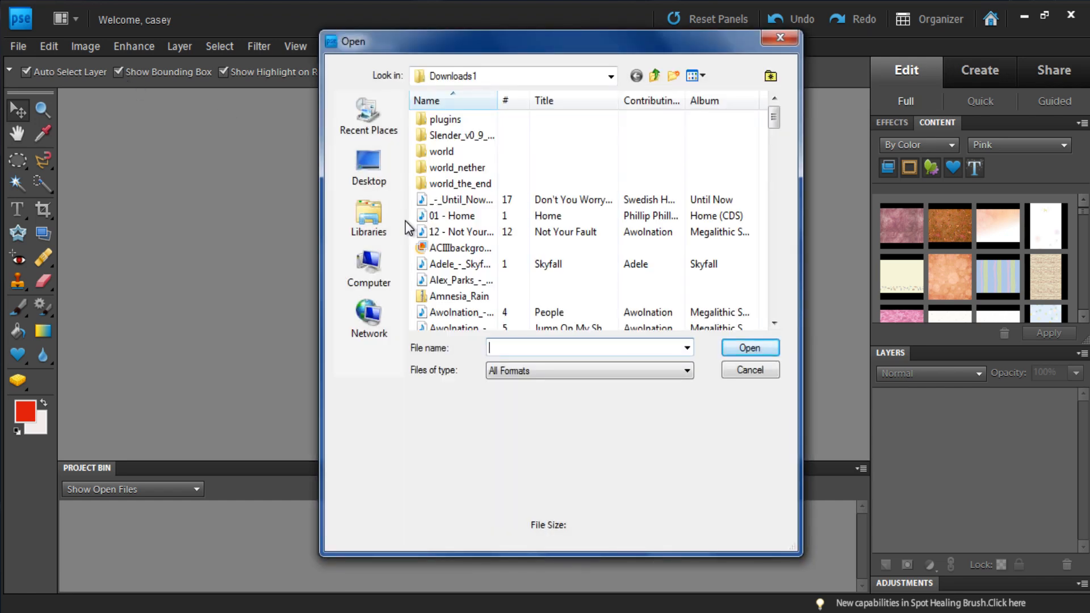
text(di)
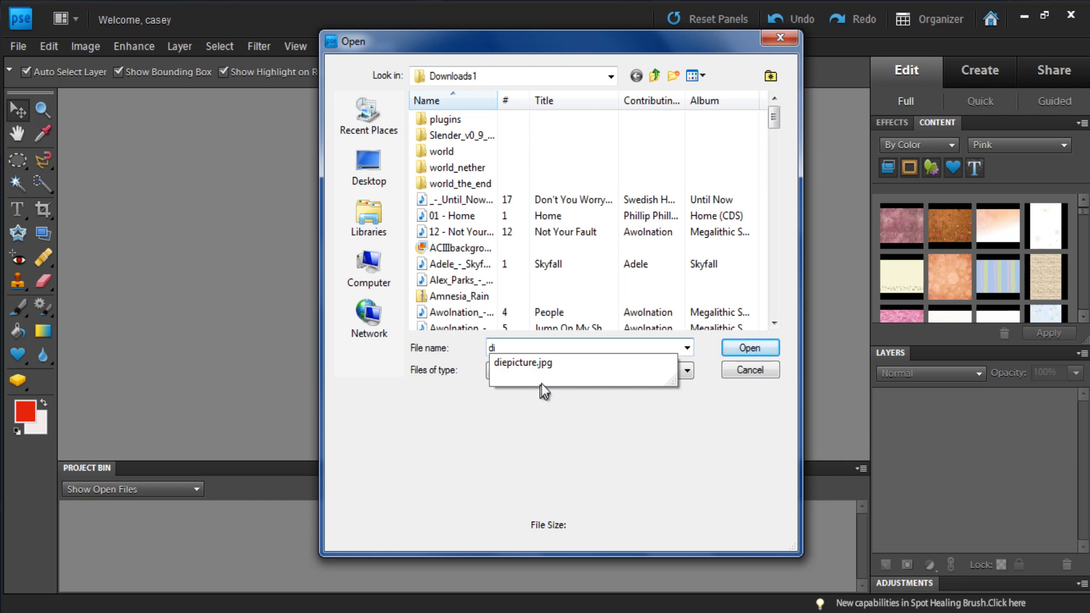
click(551, 366)
click(760, 348)
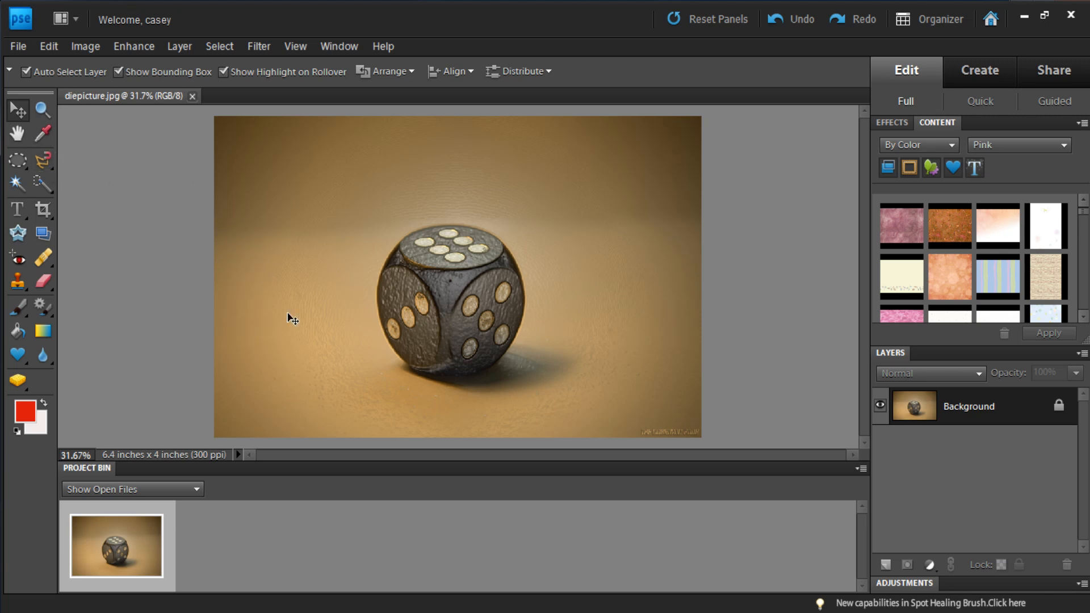
Draw a loose freehand Lasso selection around the whole die, then deselect it
click(47, 161)
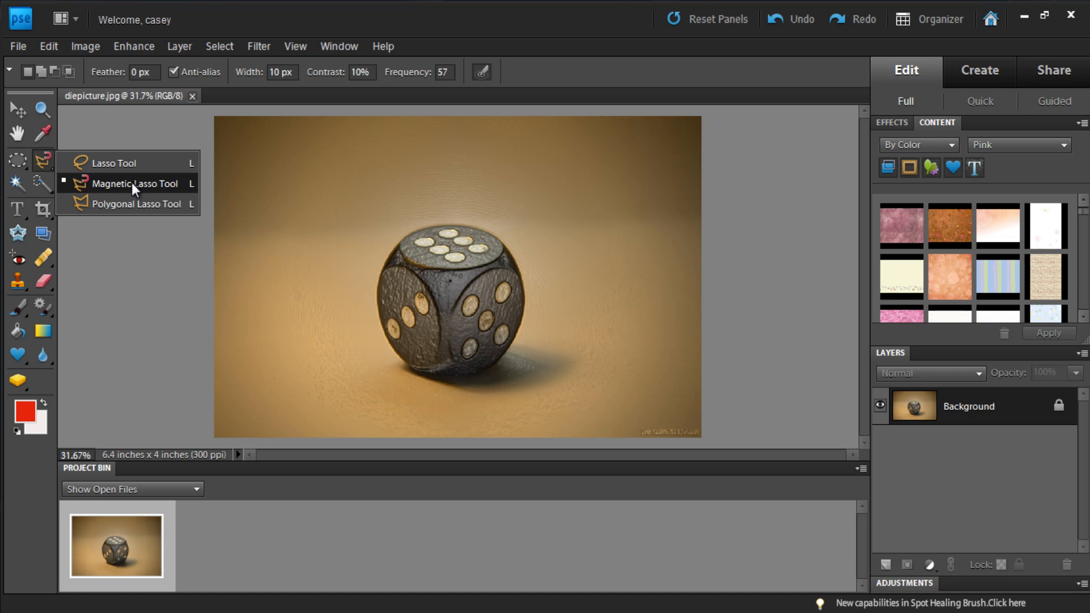
click(158, 163)
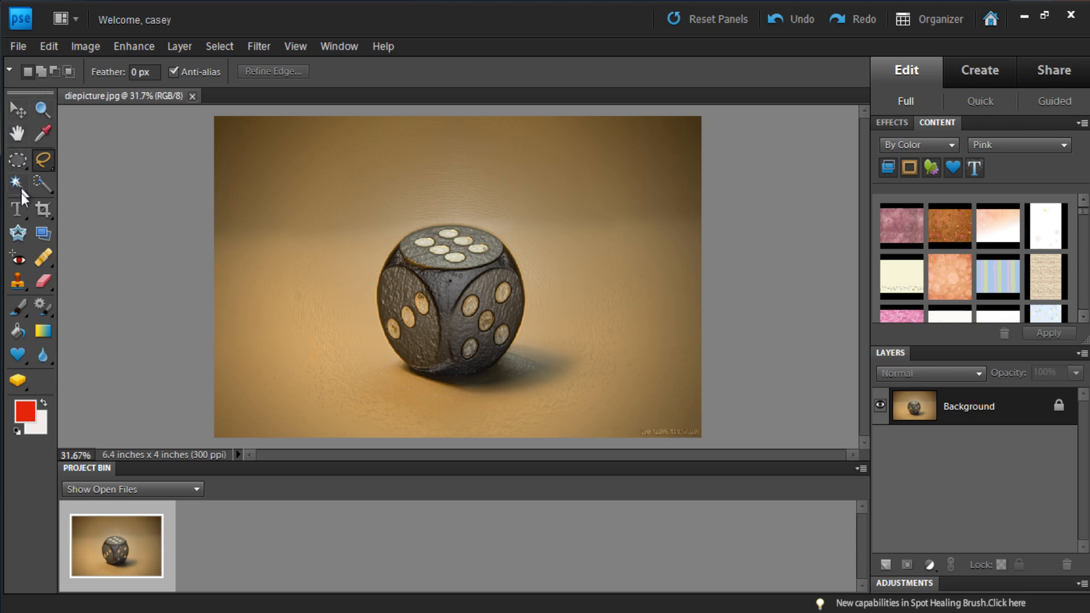
click(41, 111)
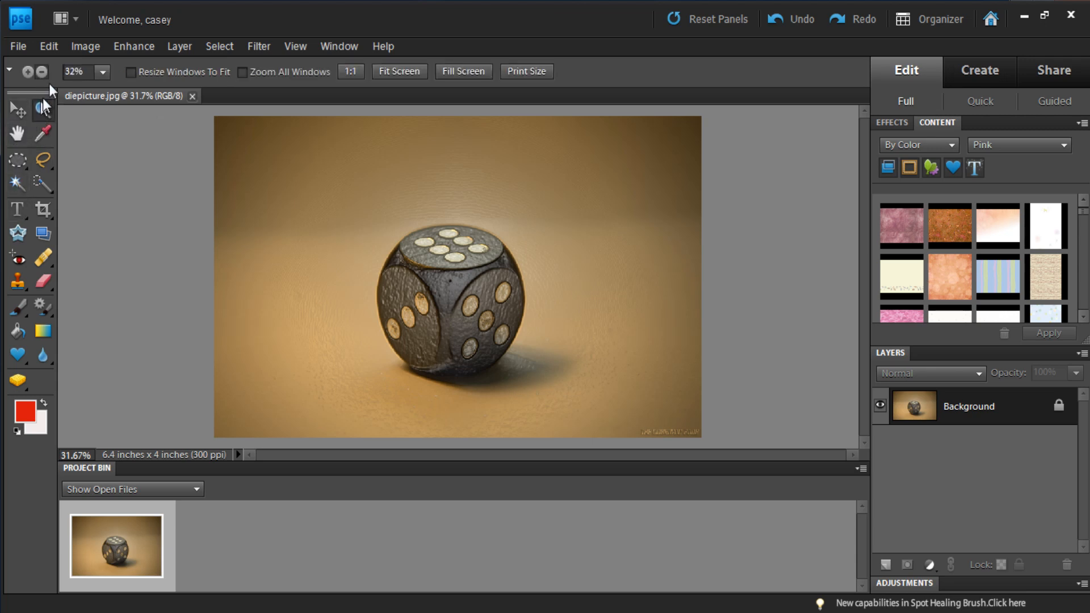
click(447, 291)
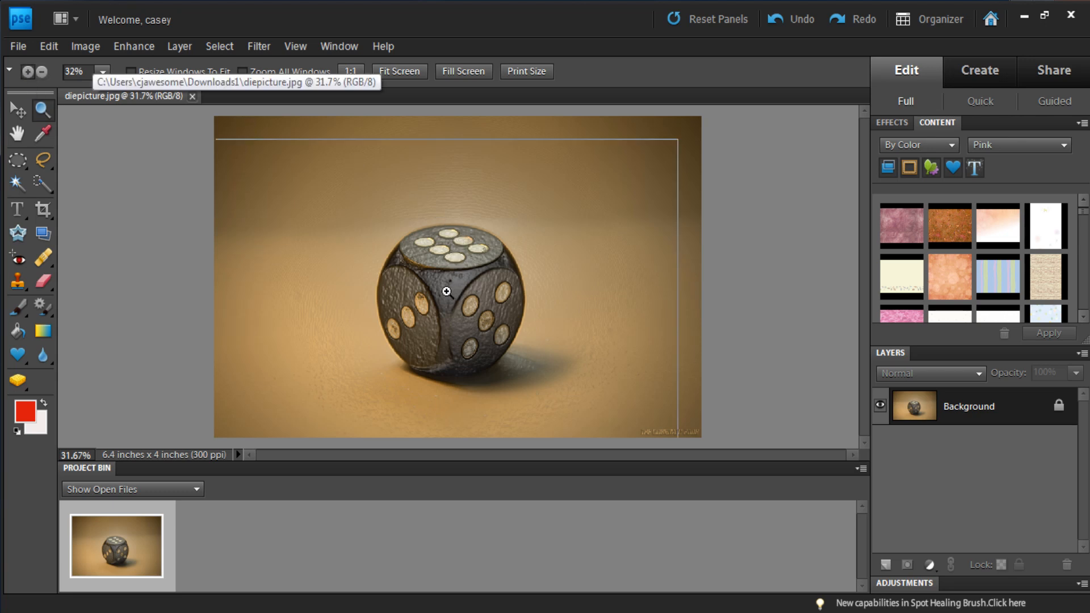
click(444, 335)
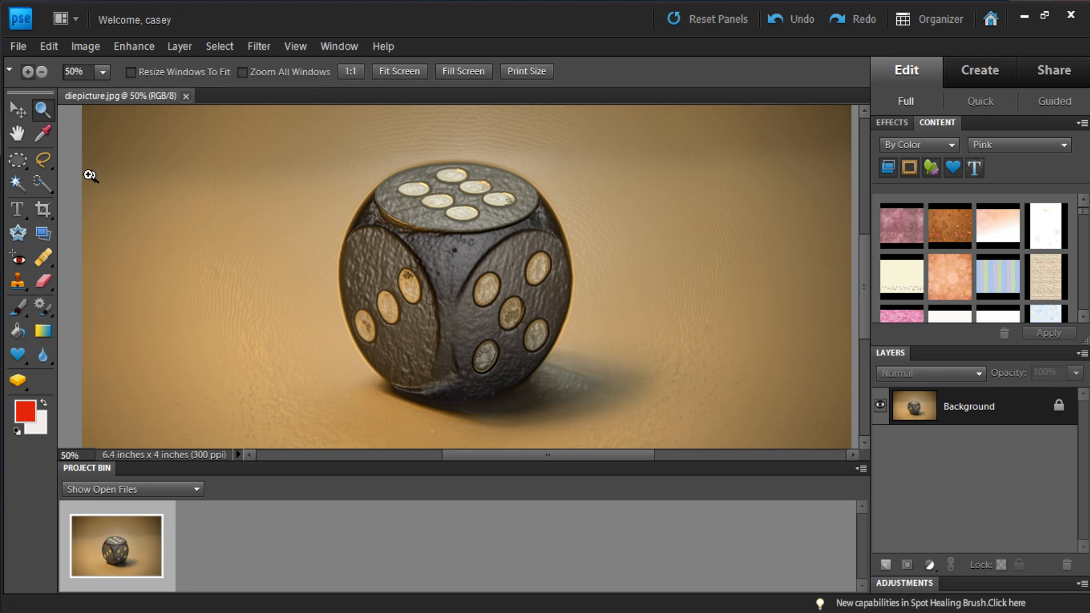
click(45, 163)
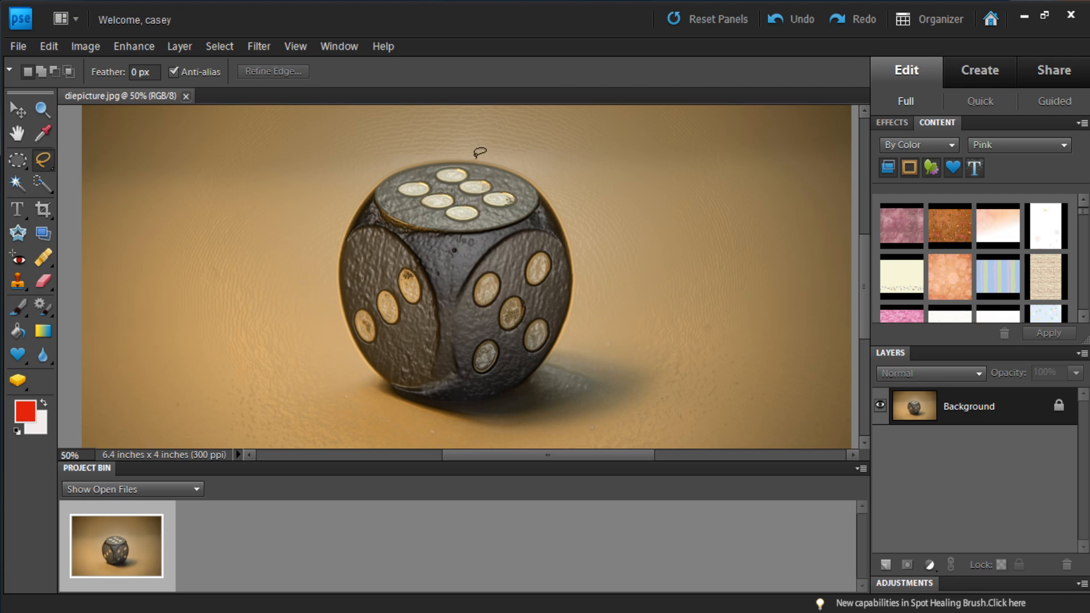
mouse_move(460, 139)
mouse_down()
mouse_move(535, 148)
mouse_move(631, 207)
mouse_move(615, 306)
mouse_move(563, 380)
mouse_move(491, 403)
mouse_move(420, 404)
mouse_move(341, 358)
mouse_move(313, 302)
mouse_move(312, 241)
mouse_move(360, 172)
mouse_move(462, 138)
mouse_up()
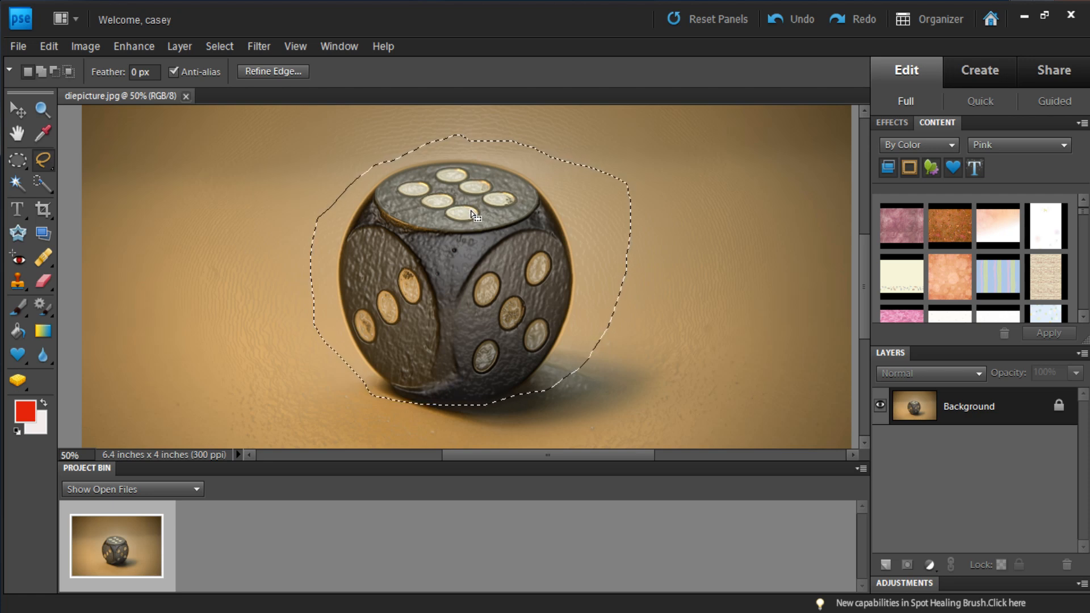
right_click(500, 289)
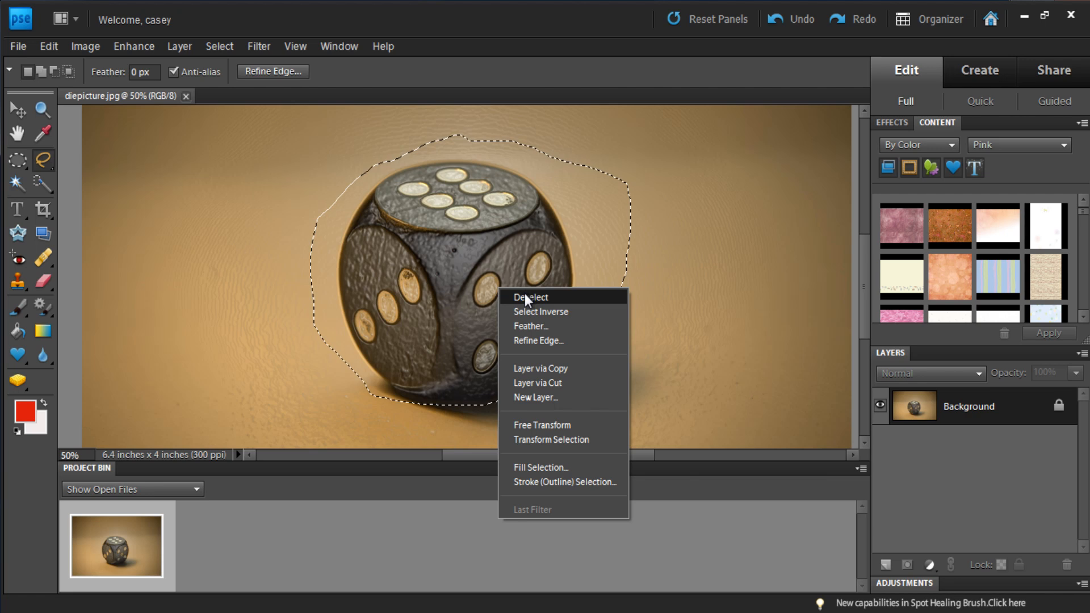
click(525, 295)
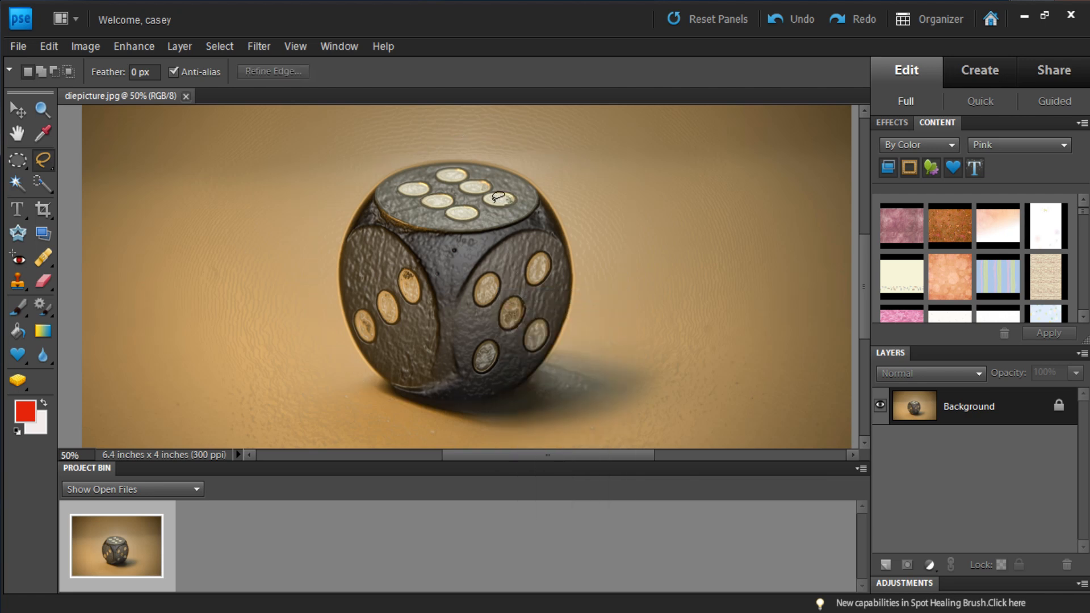
Draw a loose freehand Lasso selection around the die and copy it to a new layer
mouse_move(496, 151)
mouse_down()
mouse_move(626, 248)
mouse_move(605, 327)
mouse_move(546, 380)
mouse_move(406, 436)
mouse_up()
mouse_move(316, 295)
mouse_down()
mouse_move(337, 217)
mouse_move(379, 164)
mouse_up()
drag(512, 153, 510, 155)
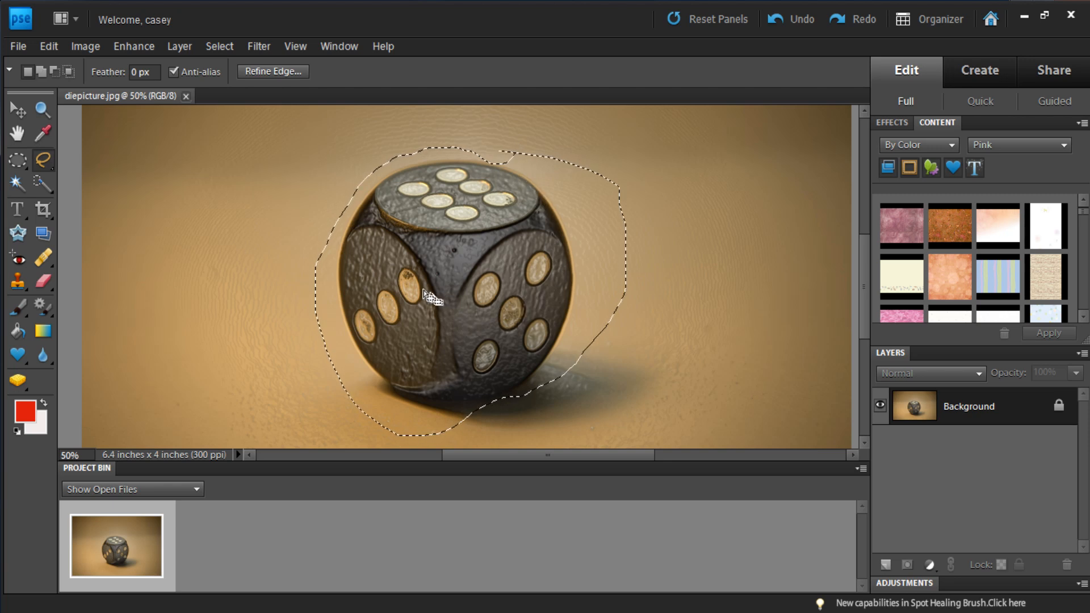
right_click(483, 260)
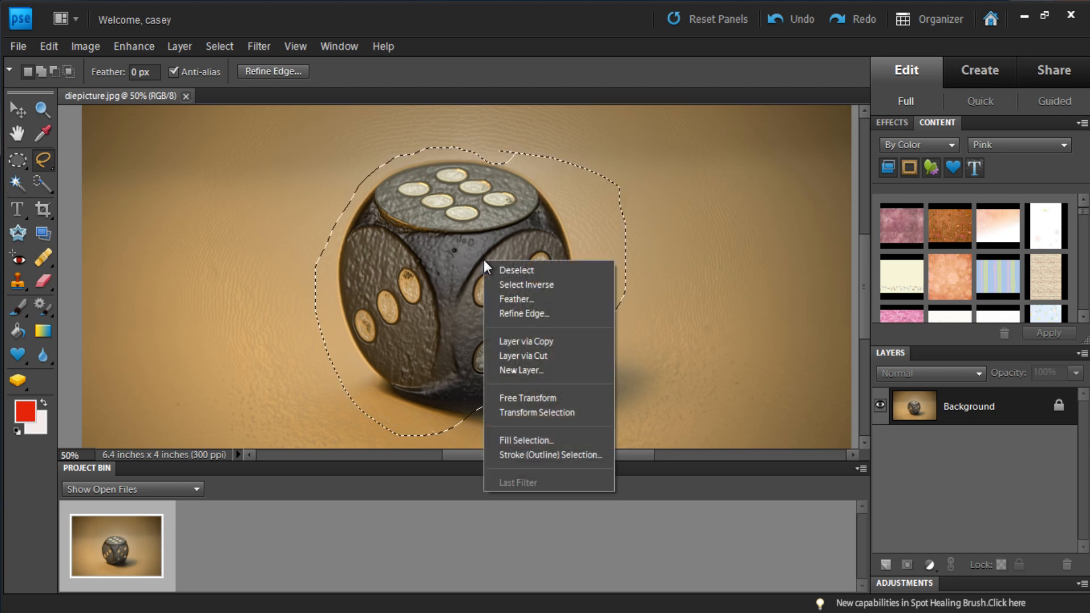
click(573, 341)
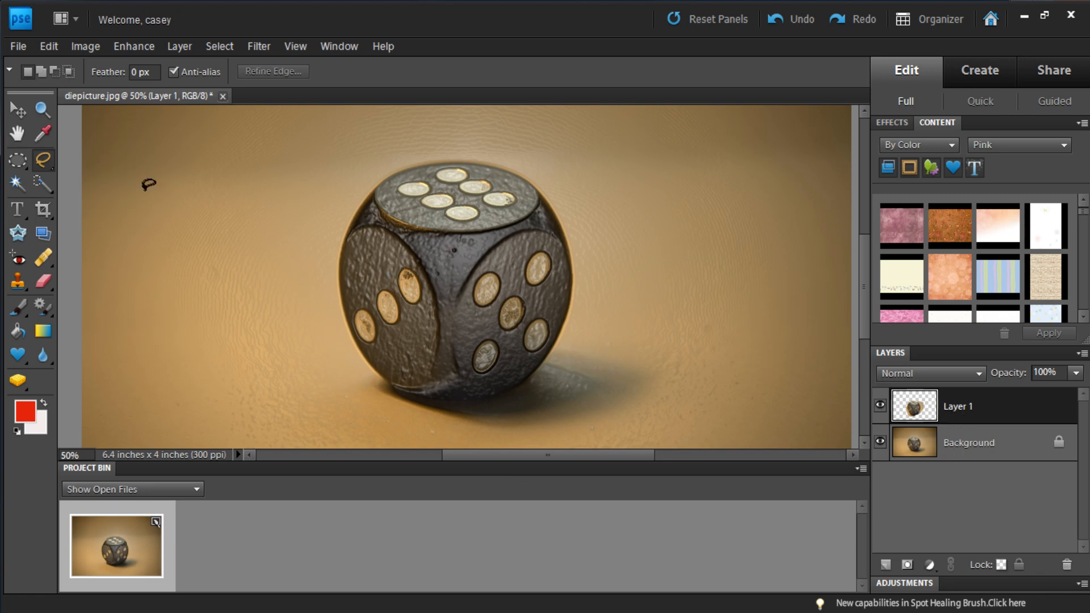
Move the copied die to the right of the original, then delete its layer, Layer 1
click(12, 110)
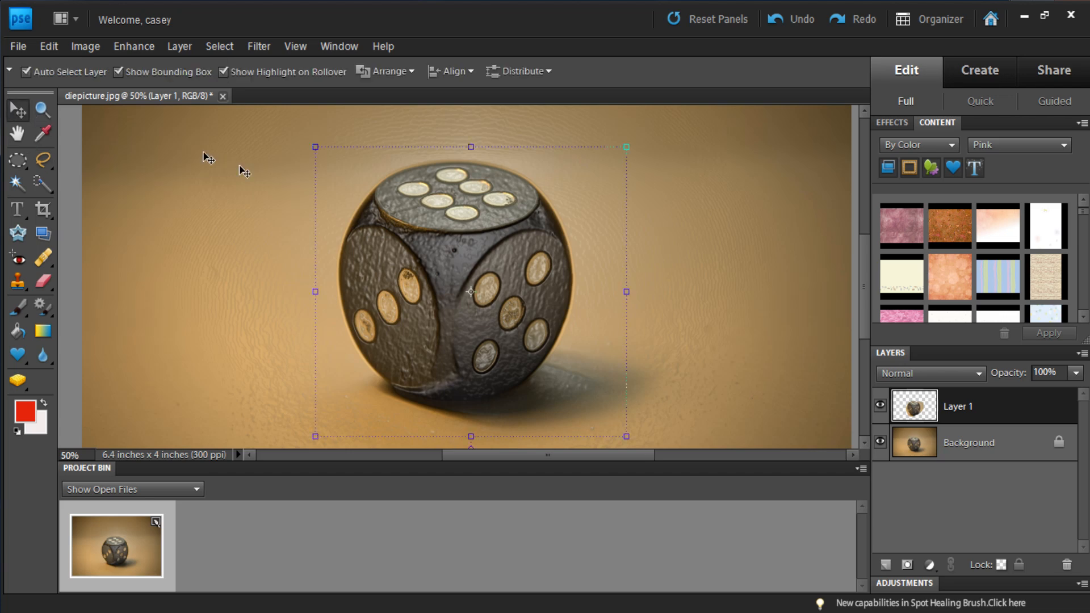
drag(449, 271, 637, 260)
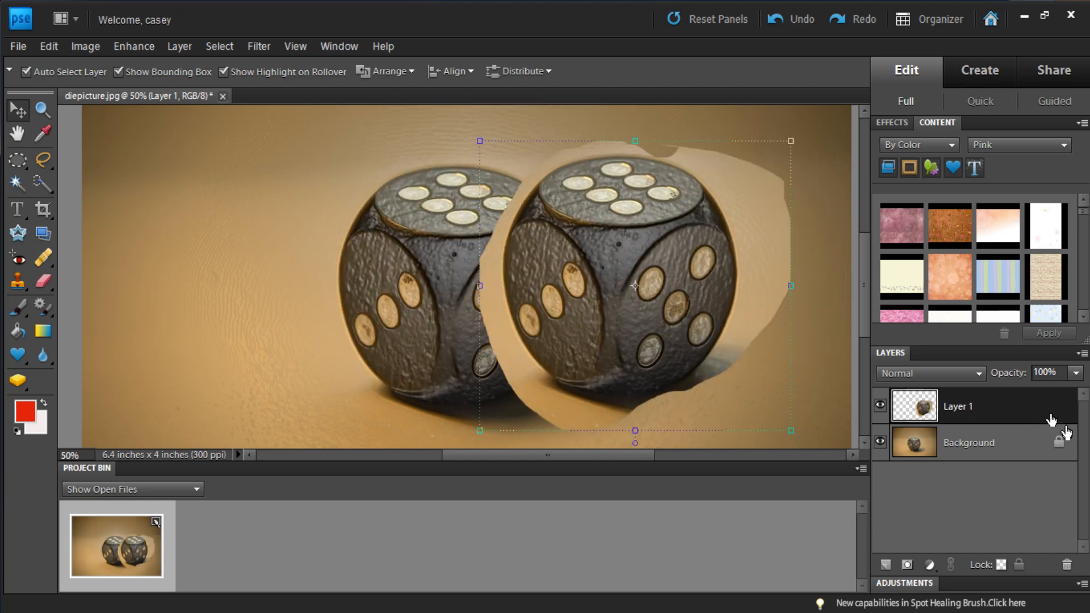
right_click(1028, 408)
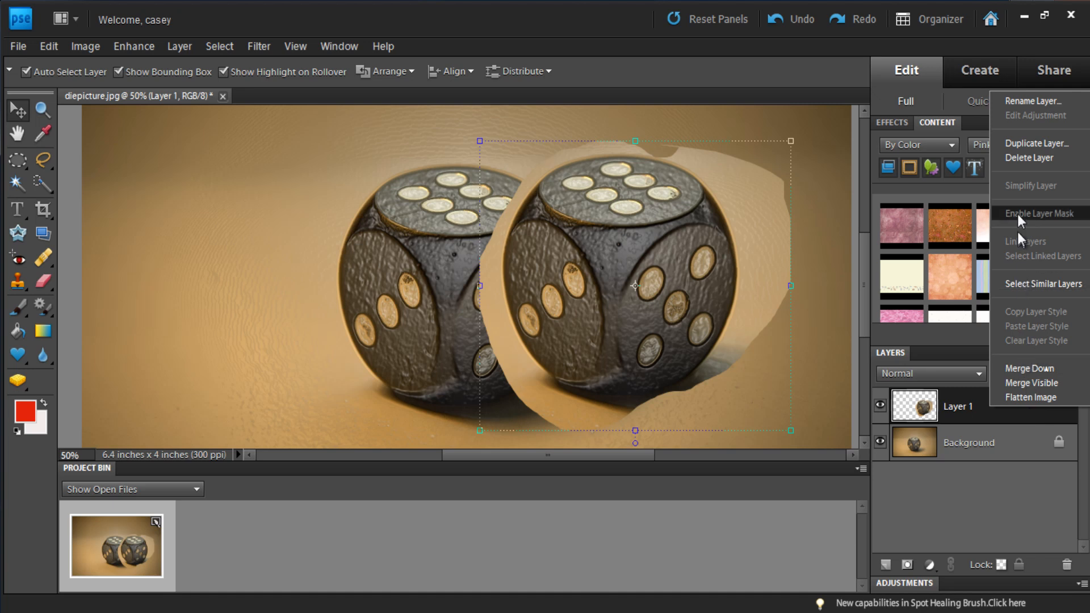
click(1022, 157)
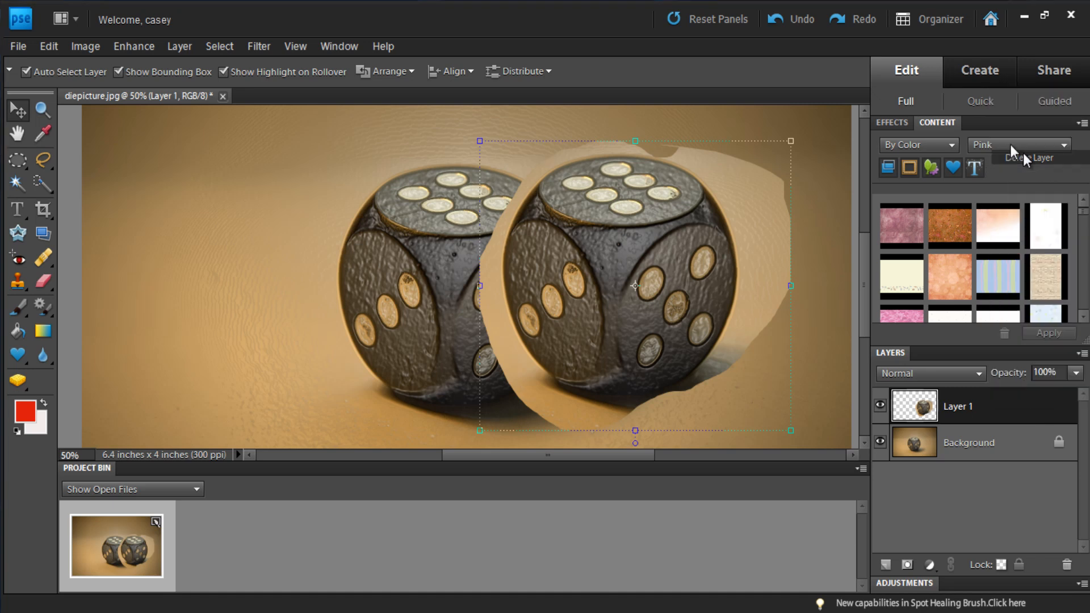
click(488, 248)
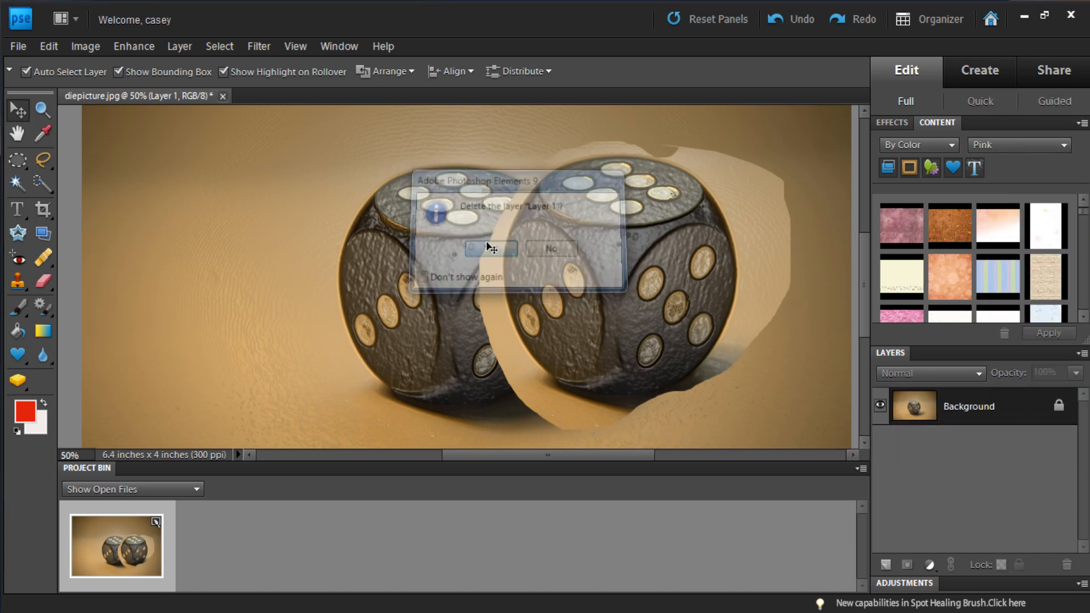
Bring back the loose freehand selection around the die and cut it to a new layer
key(l)
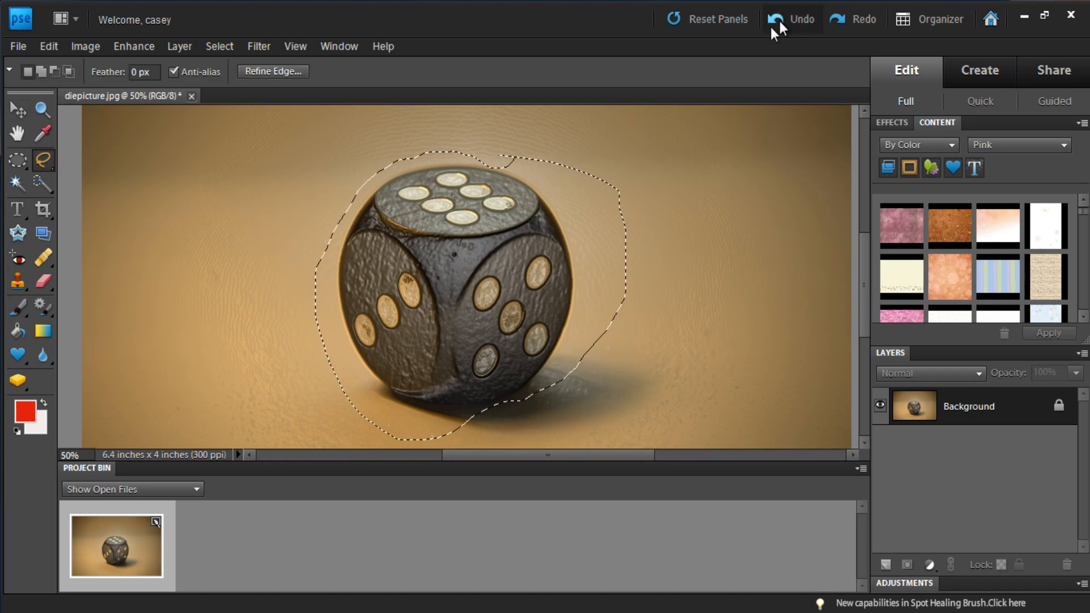
right_click(530, 276)
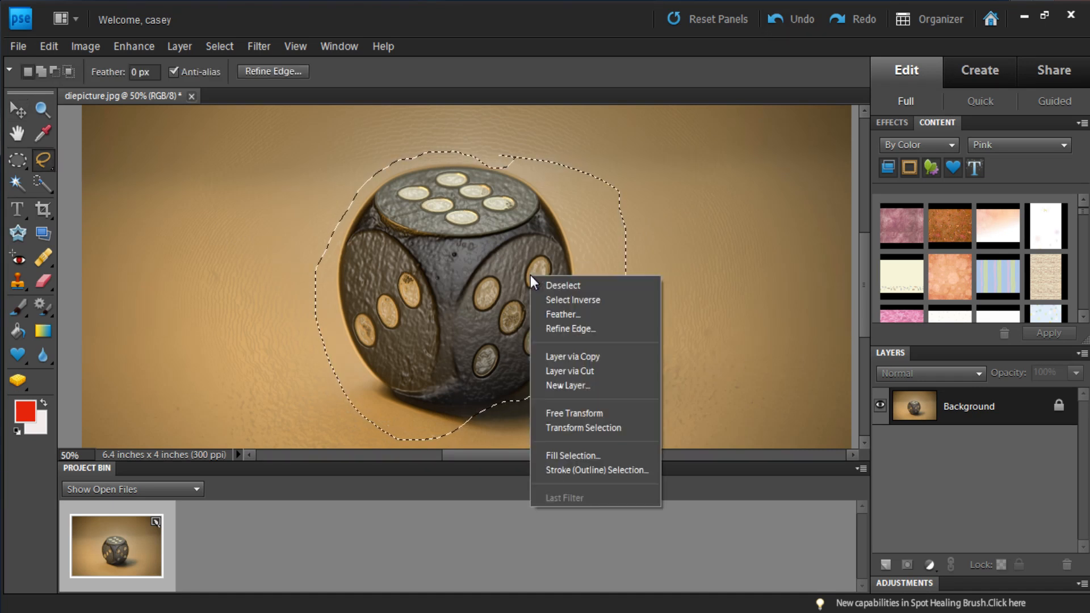
click(570, 372)
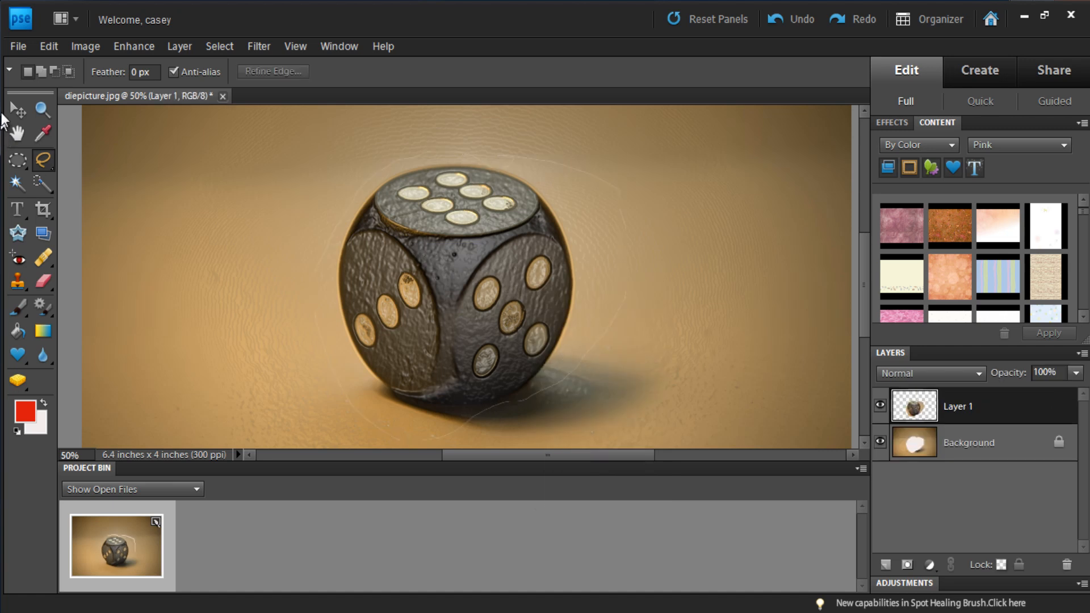
Move the cut-out die to the right of its hole in the background, then undo the move and the cut
click(18, 109)
drag(480, 260, 476, 203)
drag(542, 174, 673, 232)
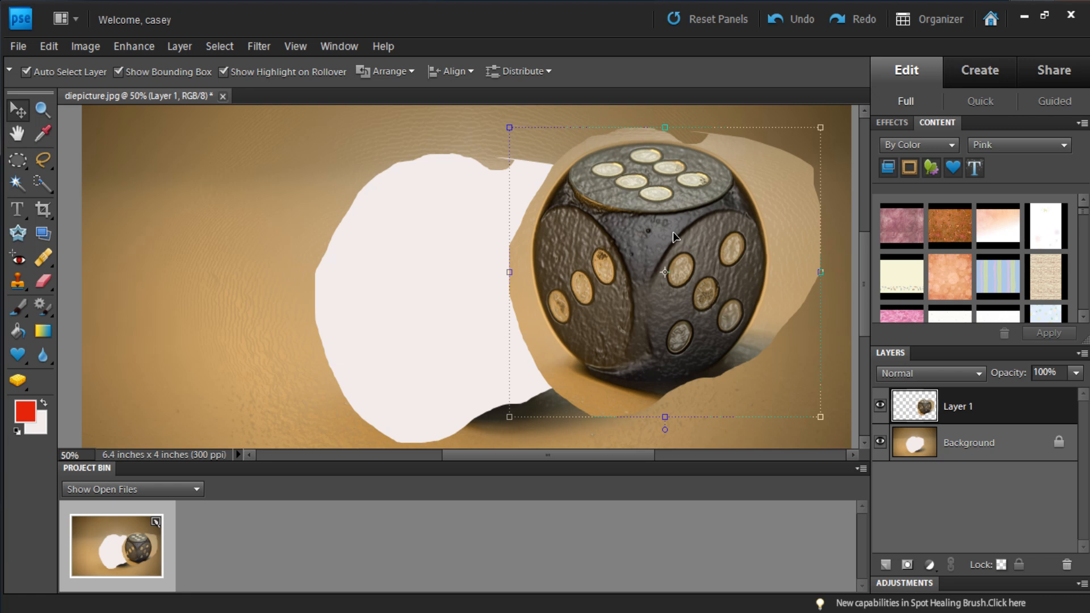
click(788, 20)
click(788, 19)
Trace the die's outer edge with the Magnetic Lasso and close the outline into a selection
click(50, 161)
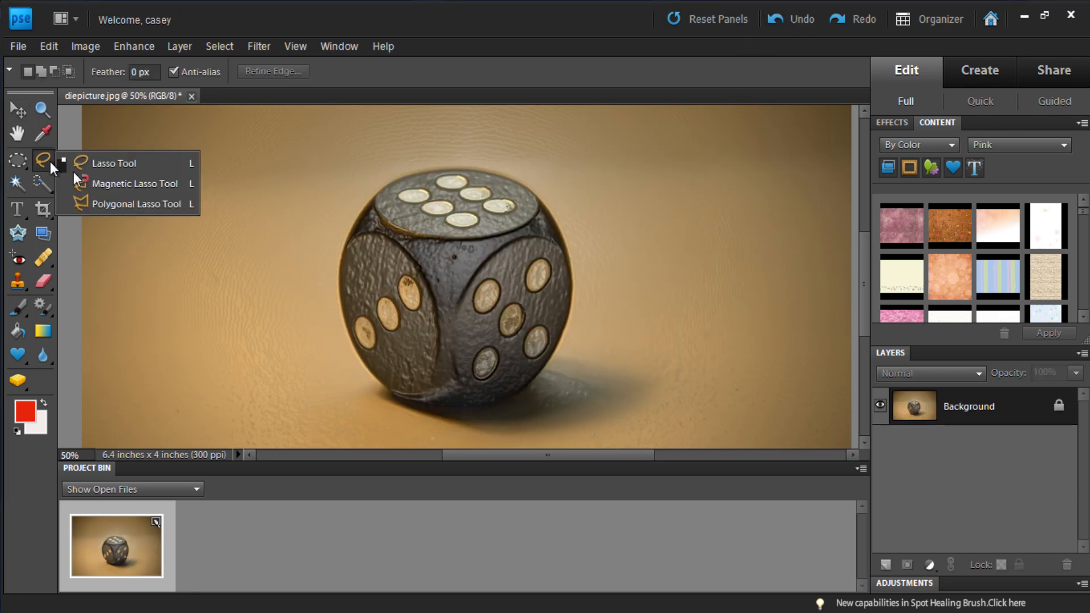
click(124, 186)
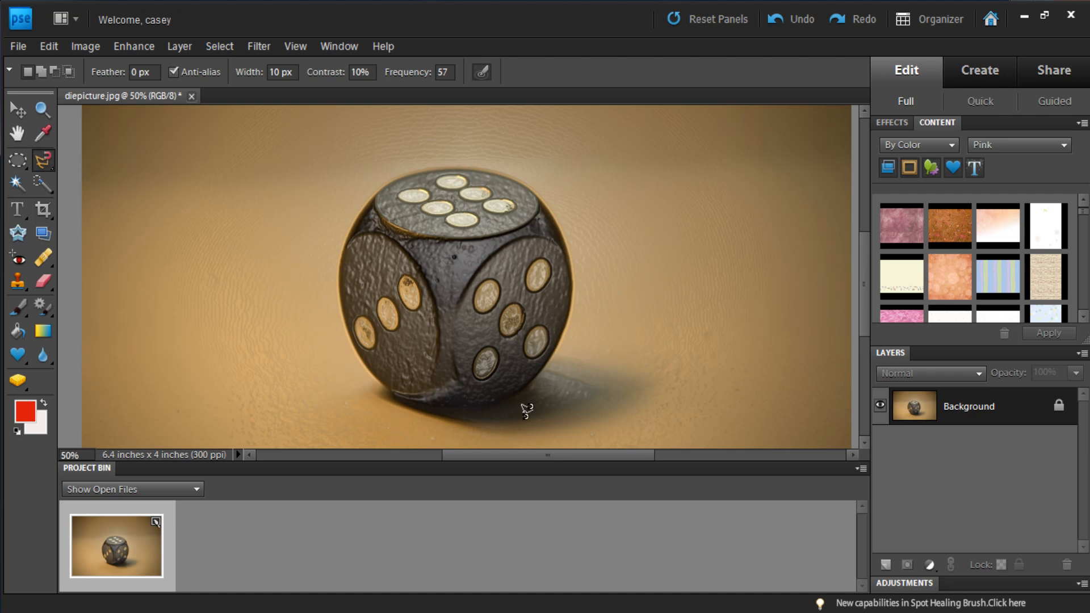
click(514, 180)
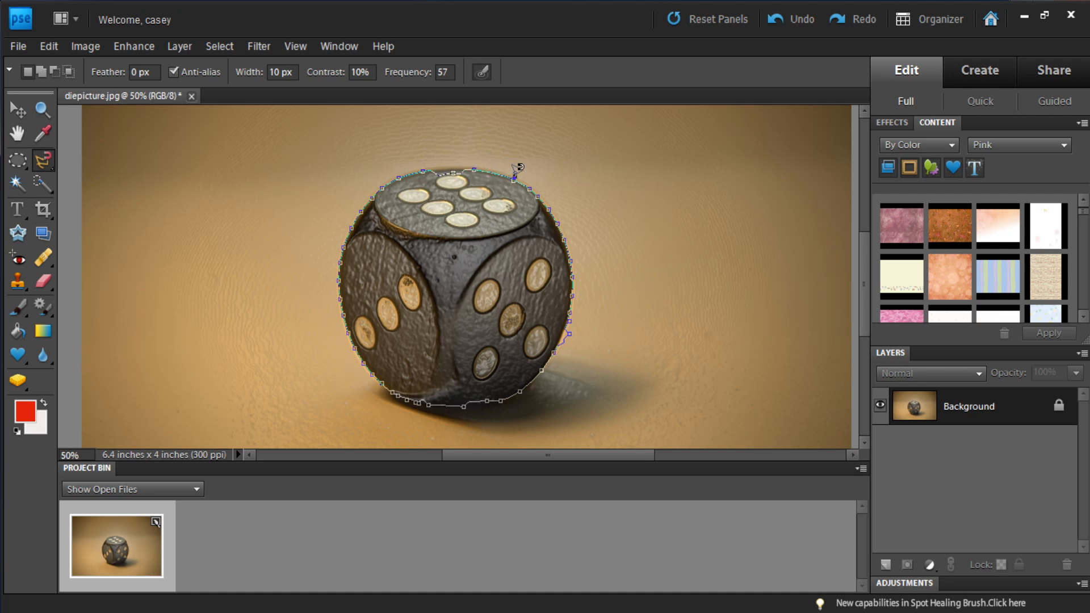
click(513, 179)
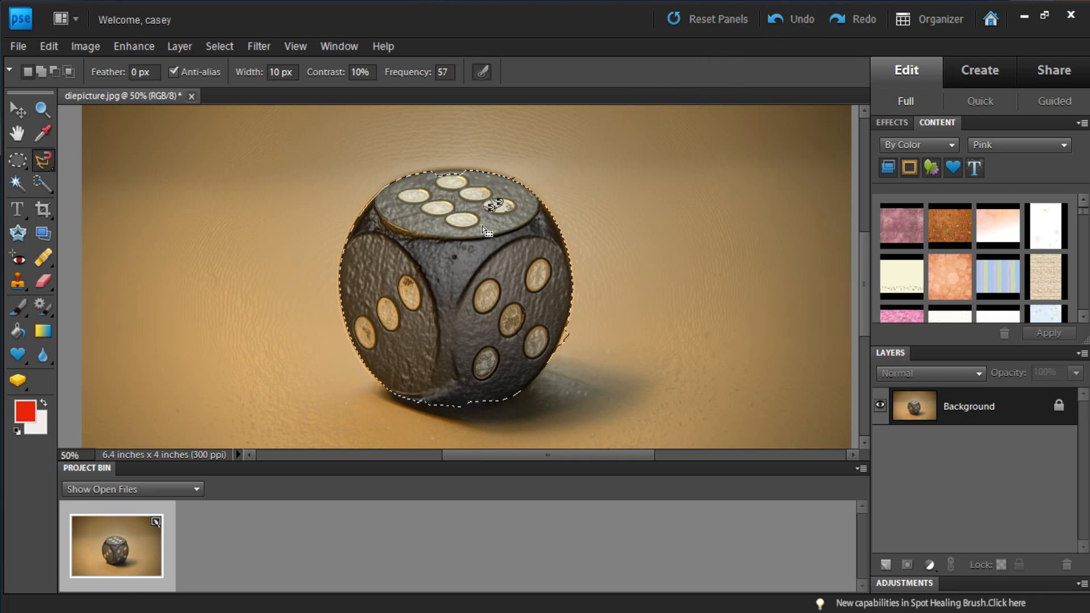
right_click(435, 285)
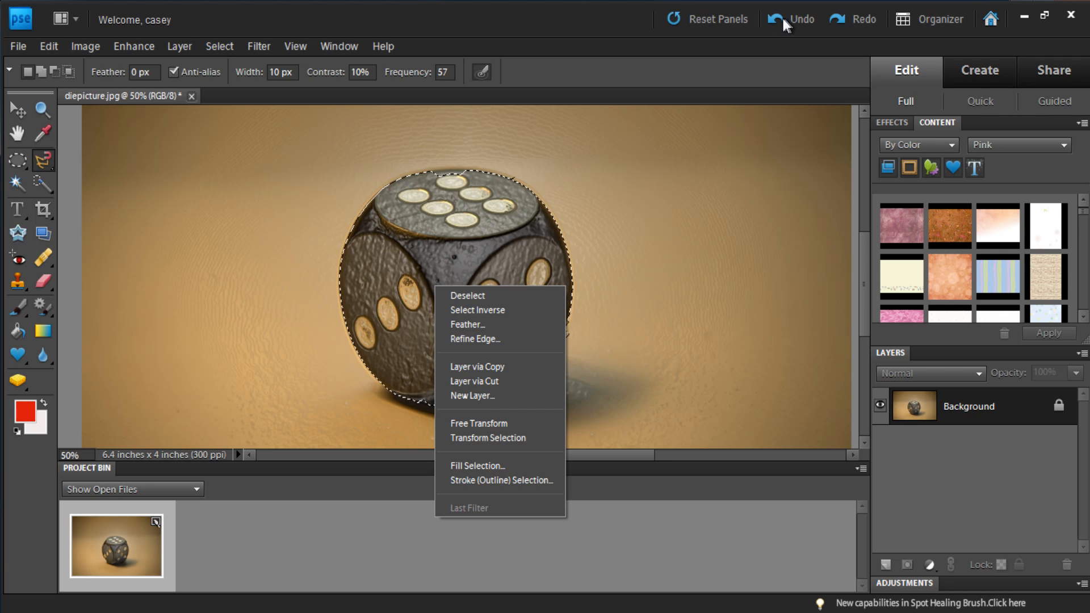
click(513, 339)
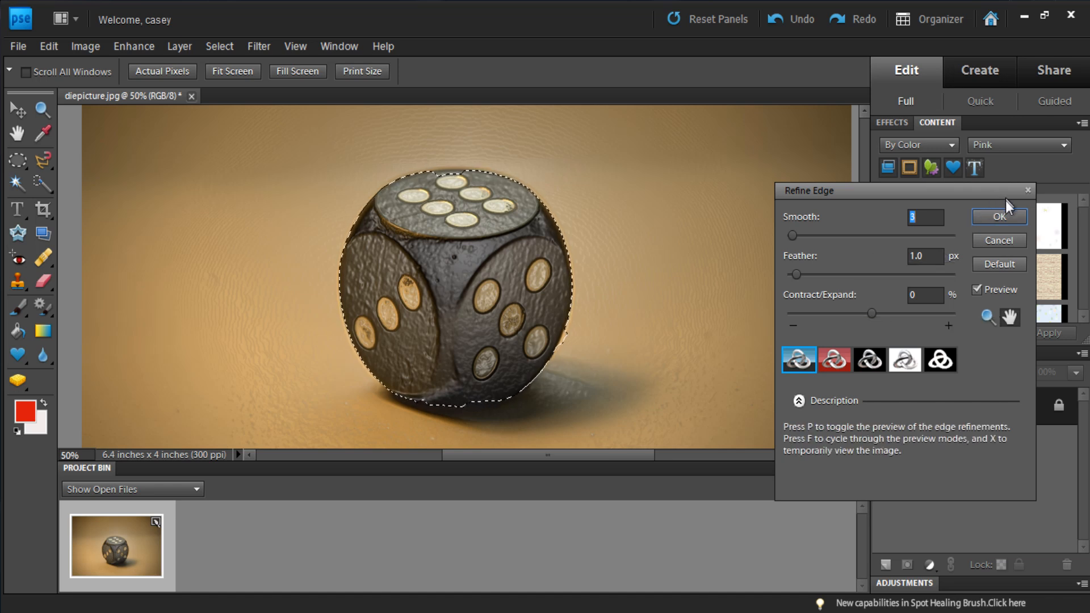
click(989, 239)
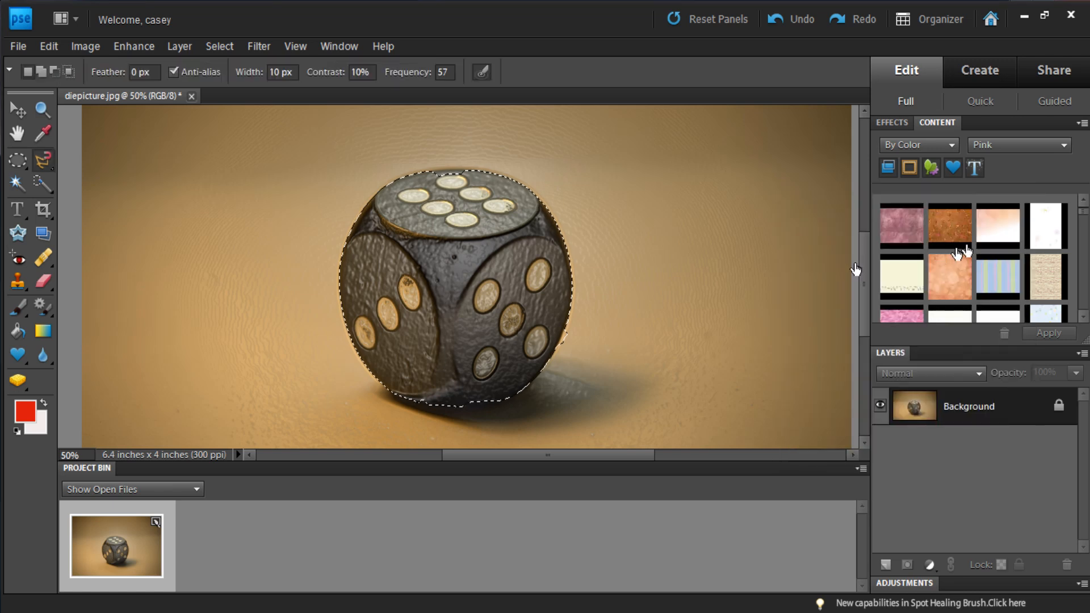
Copy the selected die to a new layer and activate the Move tool on it
right_click(528, 291)
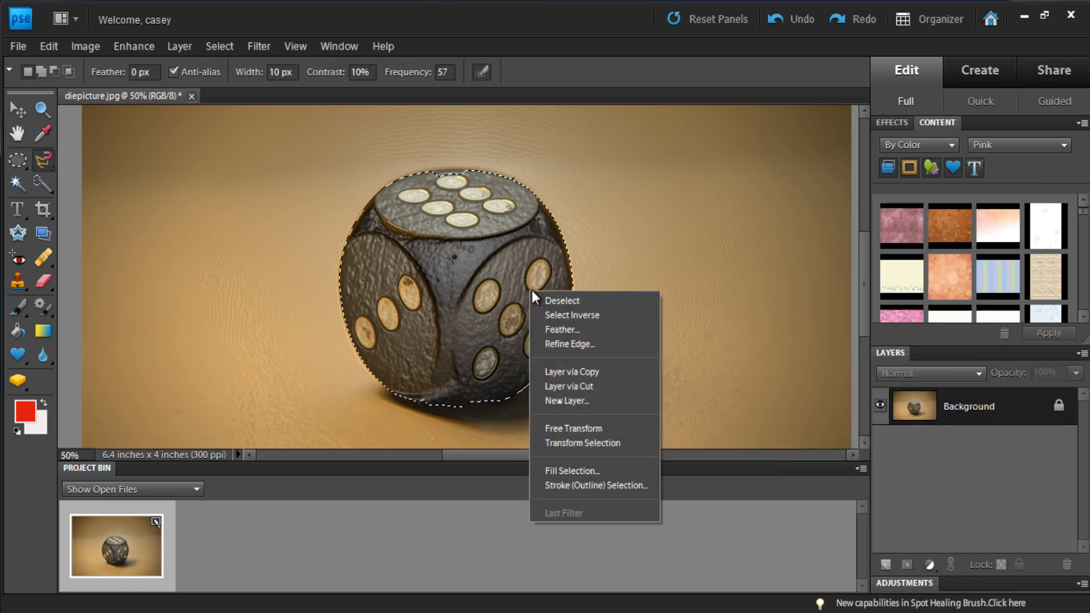
click(613, 371)
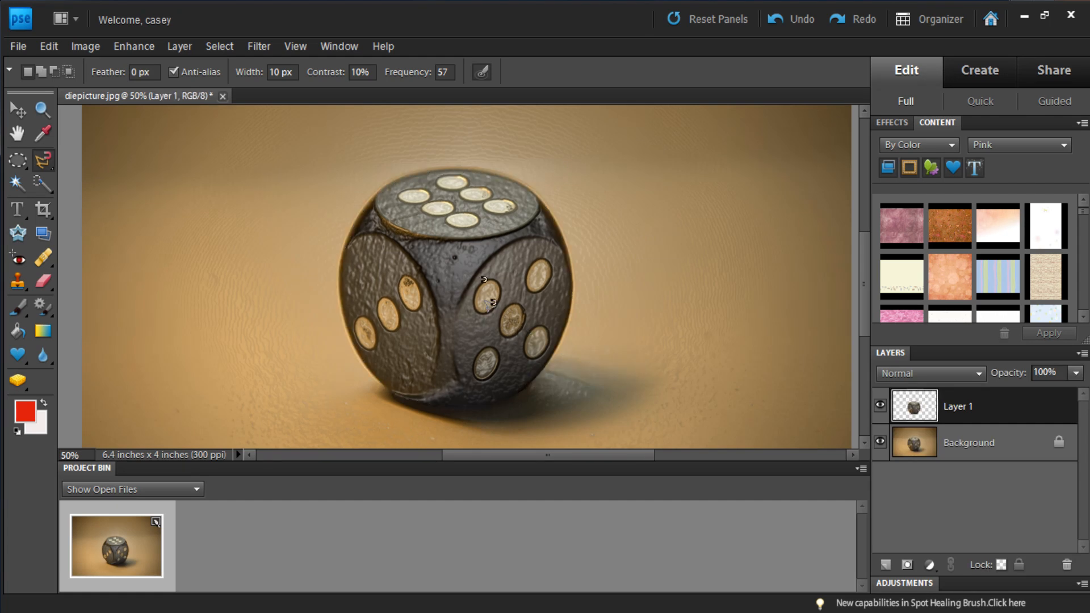
click(16, 110)
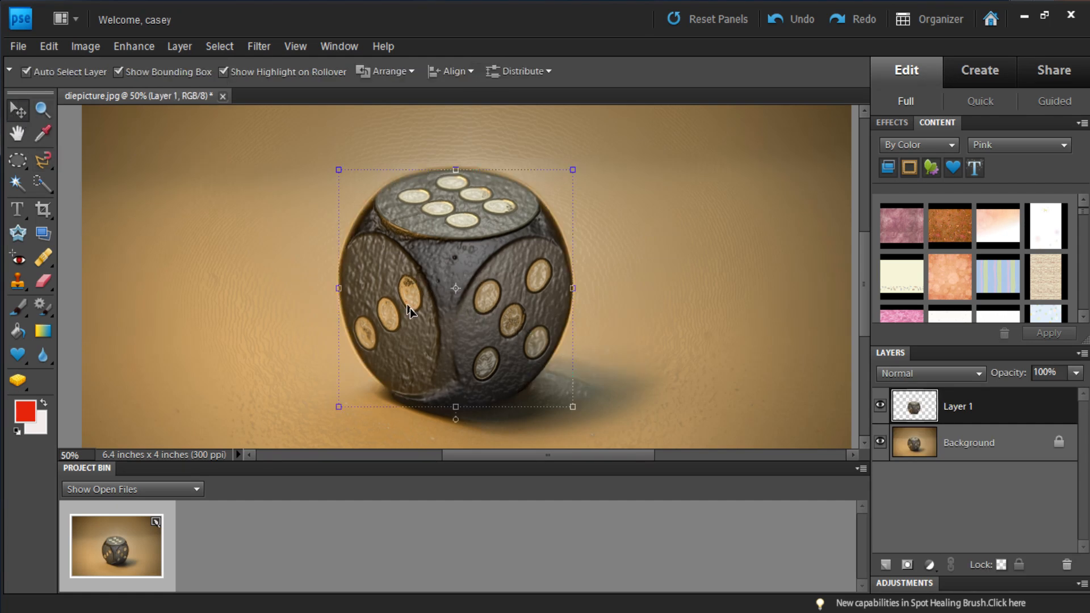
Move the copied die to the right and slightly up, beside the original die in the photo
mouse_move(408, 309)
mouse_down()
mouse_move(745, 302)
mouse_move(657, 264)
mouse_up()
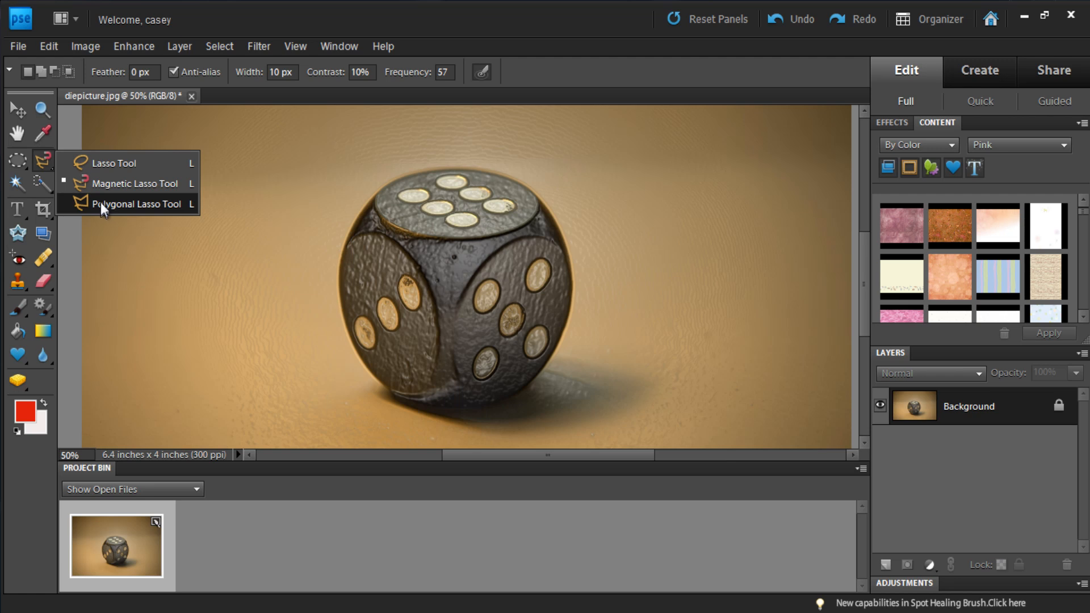
Outline the die's outer edge with the Polygonal Lasso, closing the outline at its starting point above the die
click(101, 204)
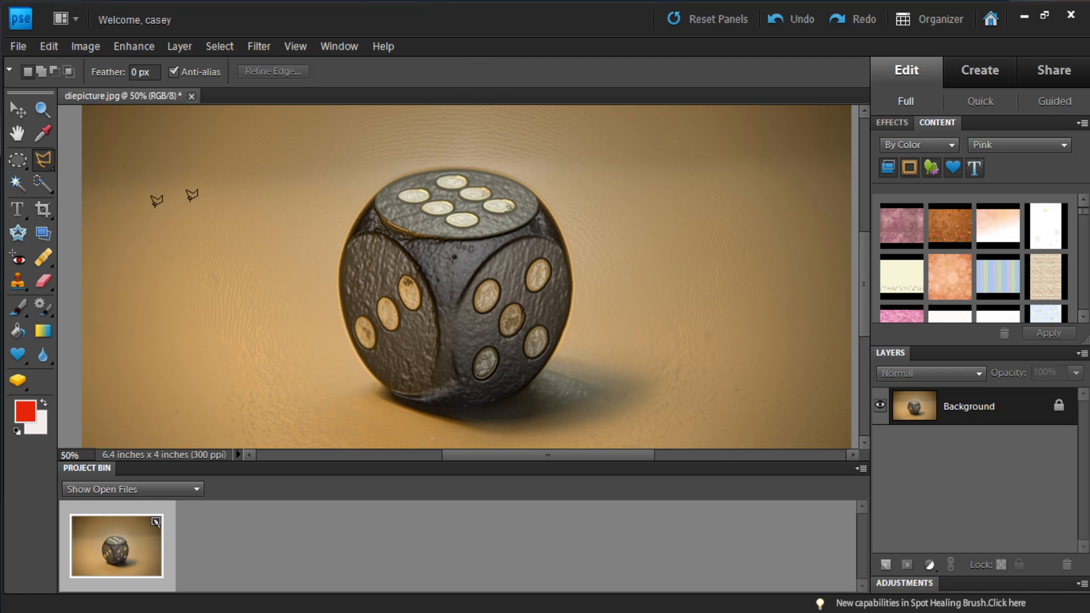
click(452, 170)
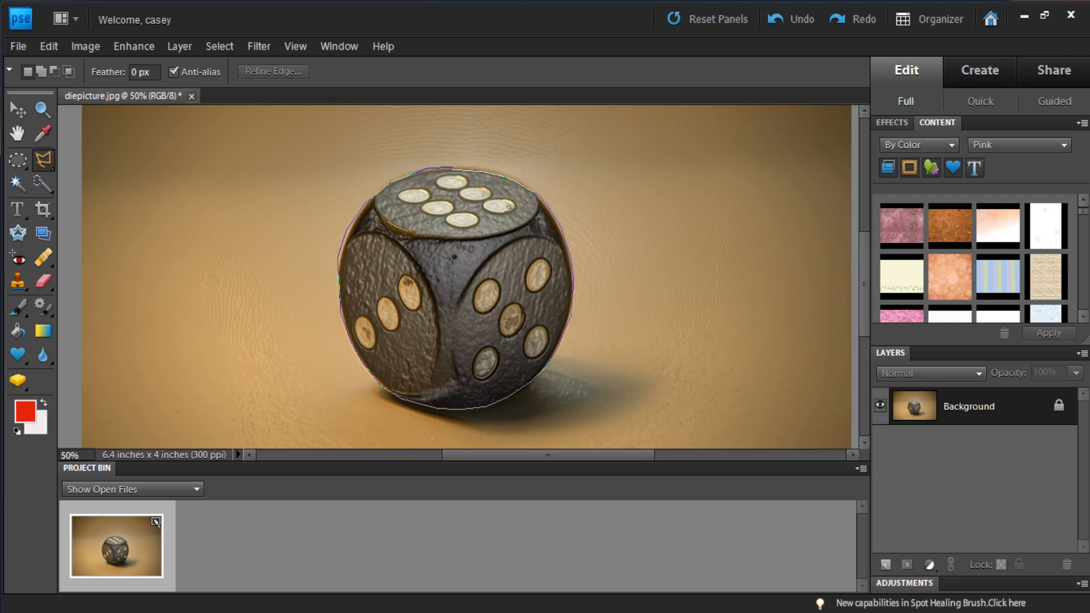
click(455, 165)
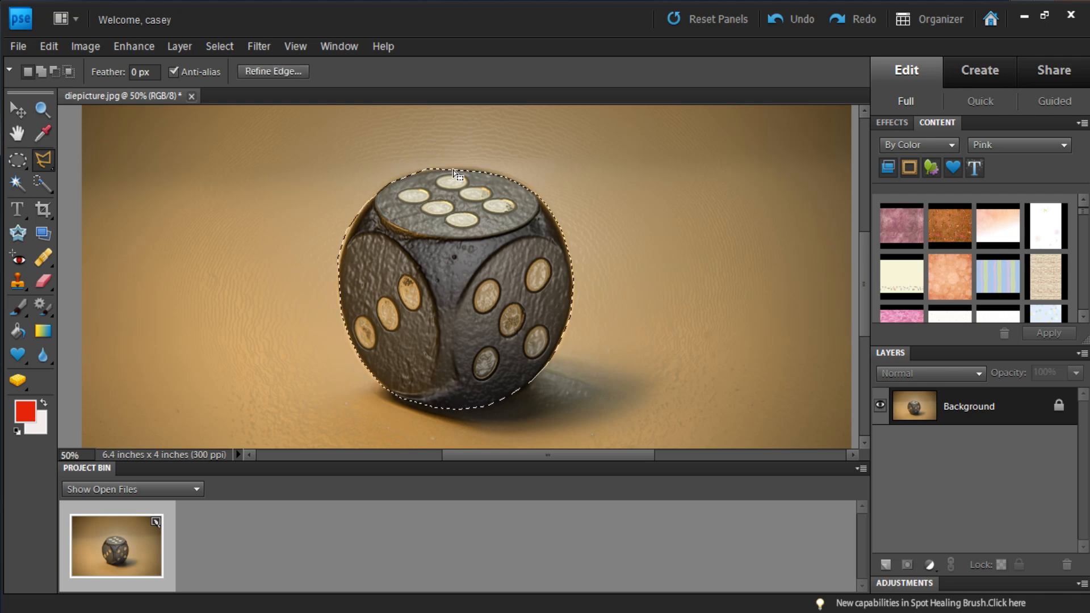
Copy the selected die to a new layer and move the copy slightly right so it overlaps the original
right_click(494, 290)
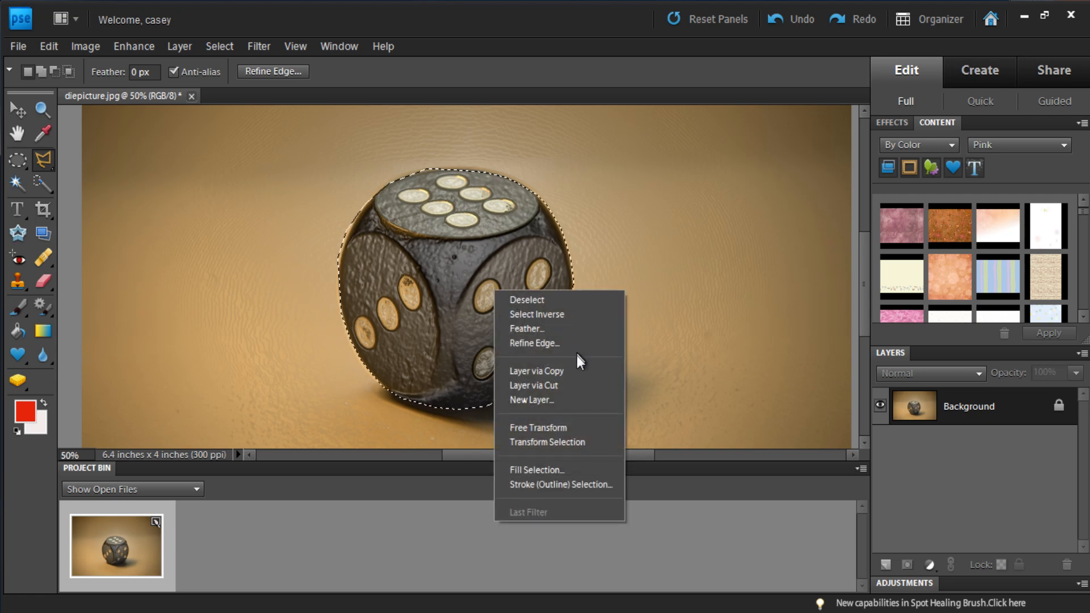
click(575, 373)
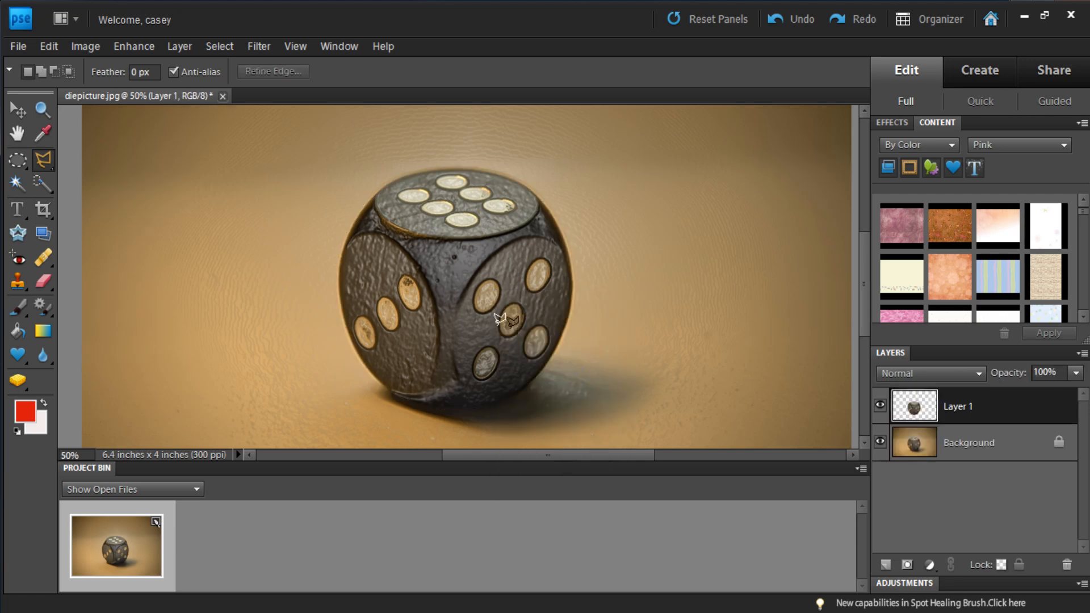
click(27, 110)
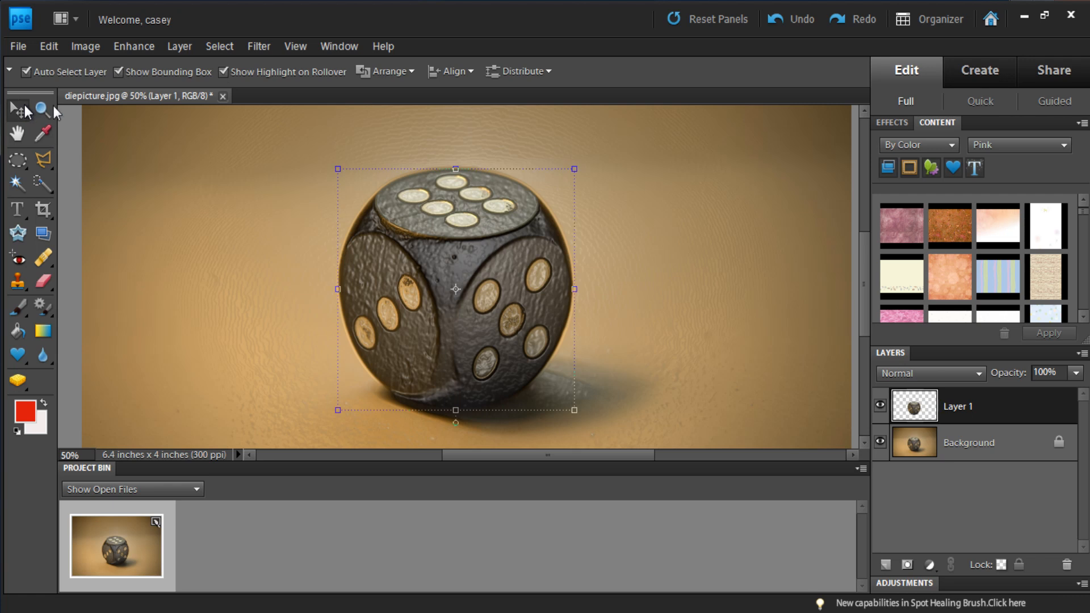
drag(452, 261, 535, 271)
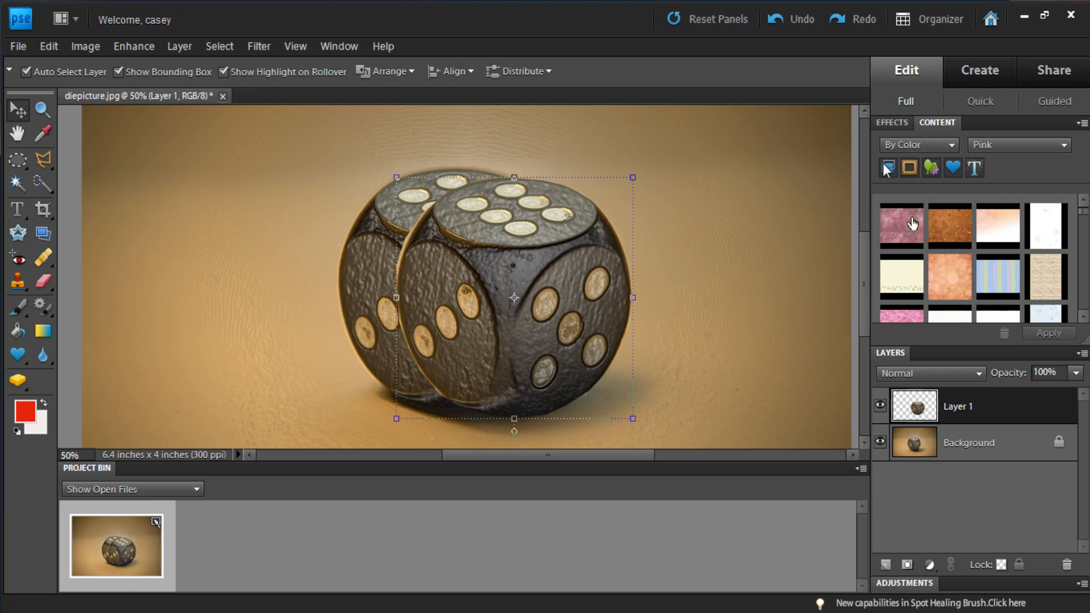
Undo the die copy's move, the layer copy and the polygonal selection
click(815, 16)
click(815, 16)
click(43, 160)
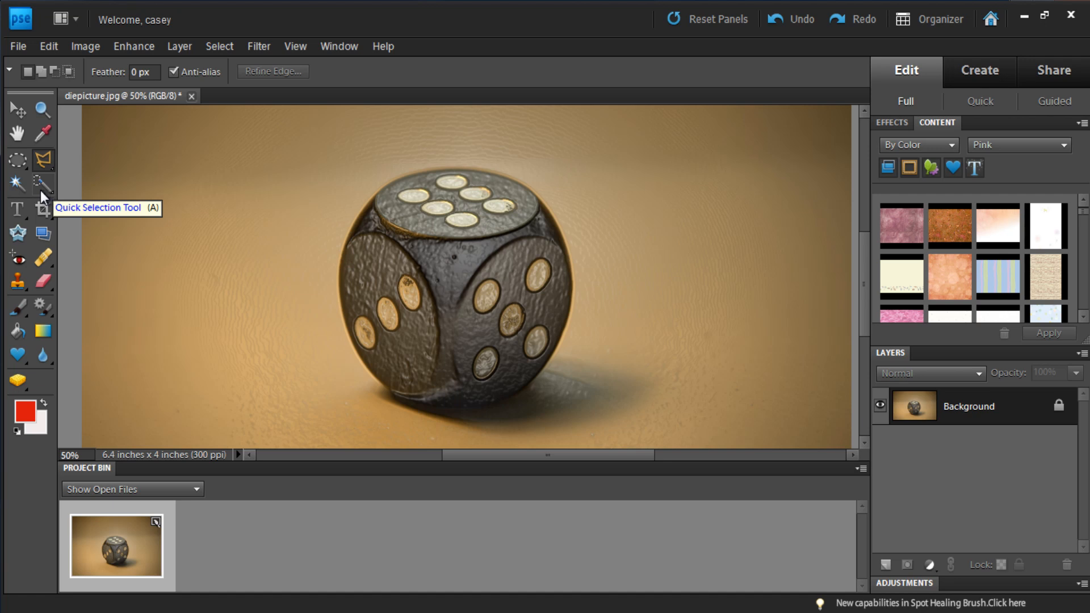
Select the whole die by painting over its top and side faces with the Quick Selection tool
click(41, 187)
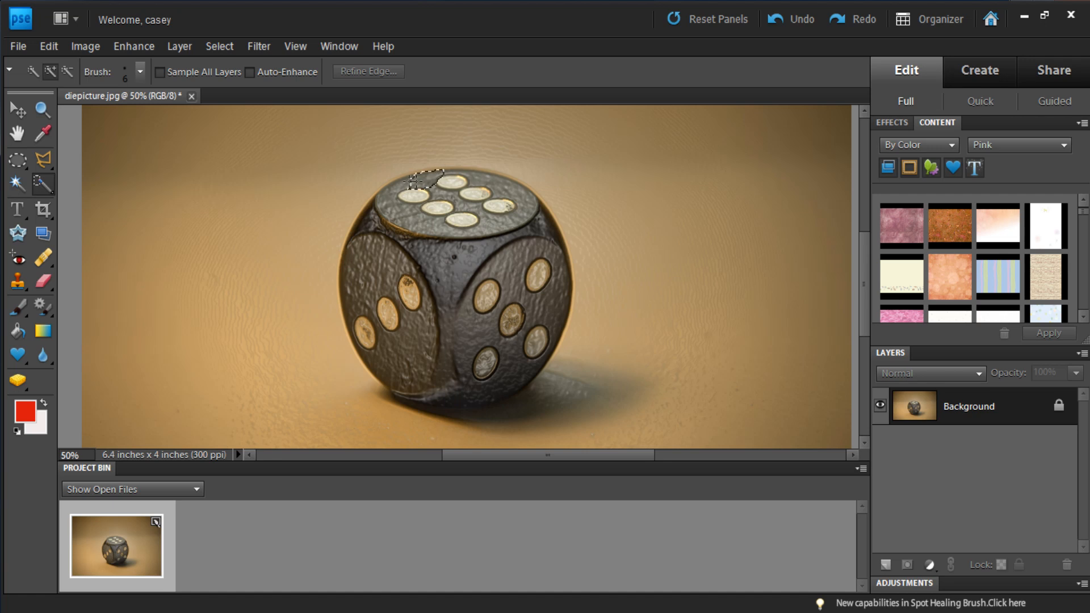
mouse_move(394, 193)
mouse_down()
mouse_move(363, 273)
mouse_move(376, 286)
mouse_move(402, 292)
mouse_move(441, 244)
mouse_move(492, 240)
mouse_move(485, 269)
mouse_move(459, 287)
mouse_up()
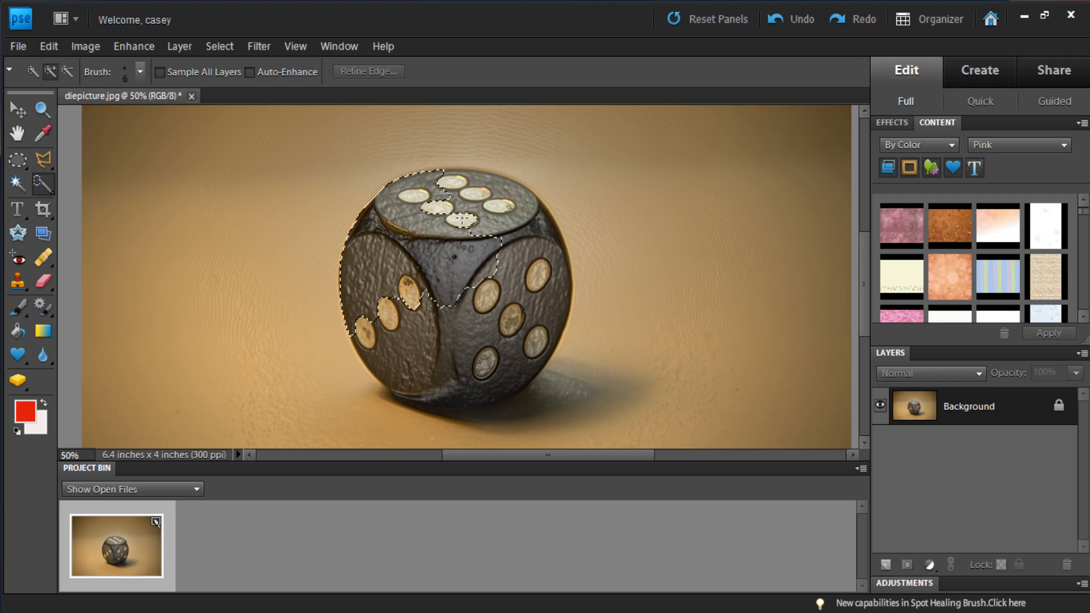
mouse_move(469, 193)
mouse_down()
mouse_move(460, 165)
mouse_move(524, 194)
mouse_move(557, 284)
mouse_move(554, 328)
mouse_move(508, 375)
mouse_move(498, 346)
mouse_move(453, 307)
mouse_move(428, 317)
mouse_move(452, 249)
mouse_up()
click(443, 225)
mouse_move(489, 382)
mouse_down()
mouse_move(414, 395)
mouse_move(469, 403)
mouse_move(502, 389)
mouse_up()
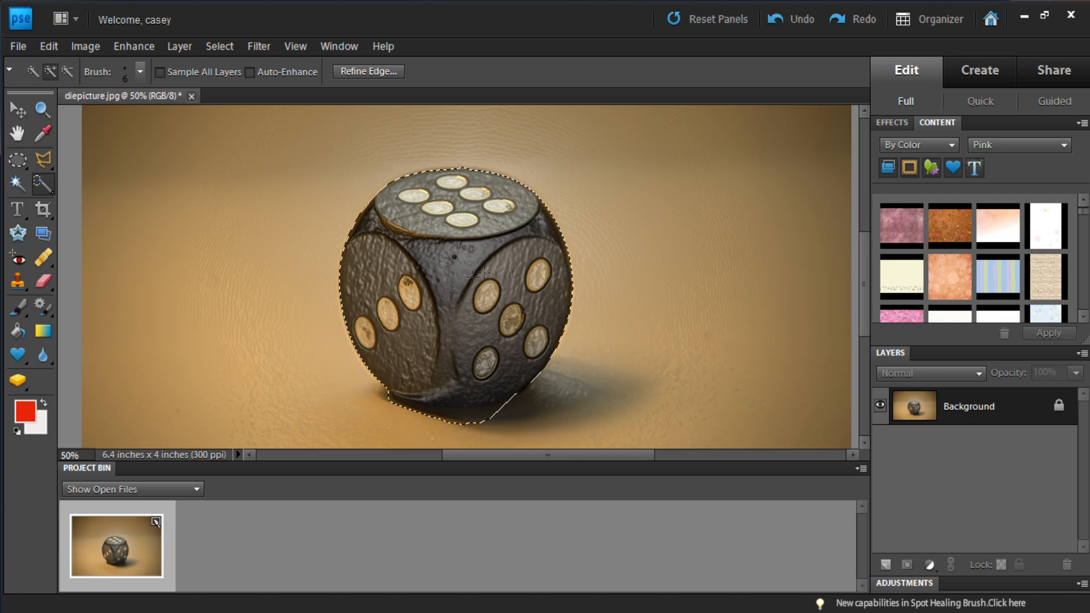
right_click(454, 254)
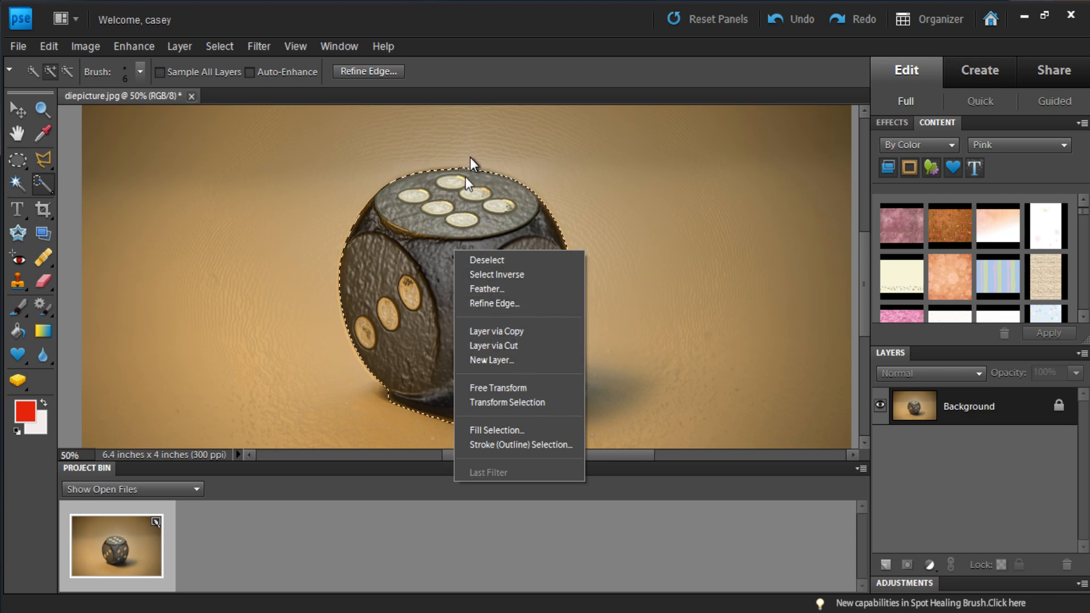
click(425, 240)
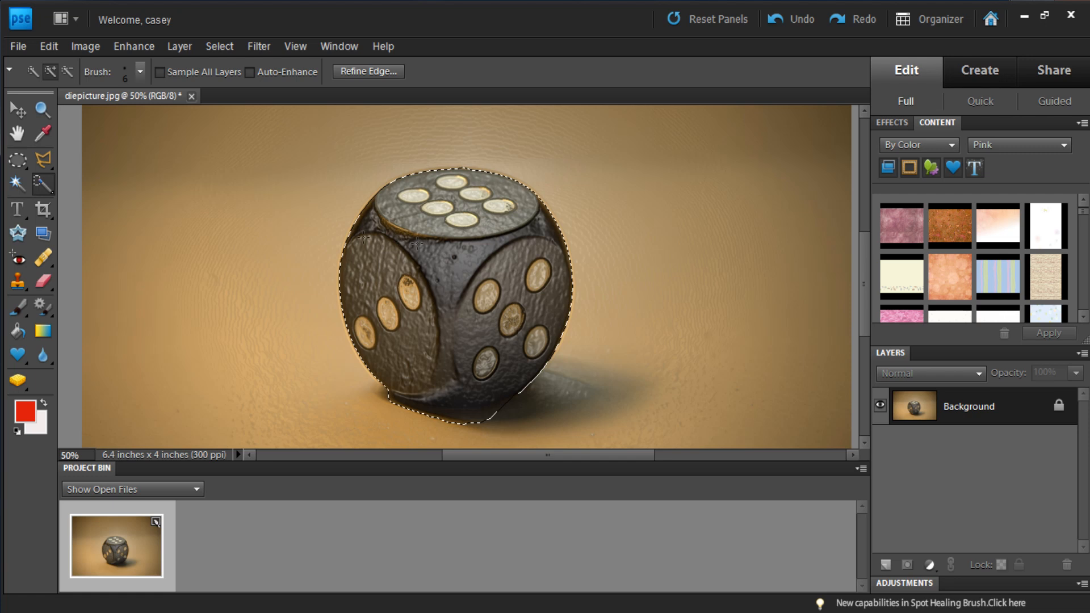
Switch to the freehand Lasso tool while keeping the selection around the die
click(47, 156)
click(43, 155)
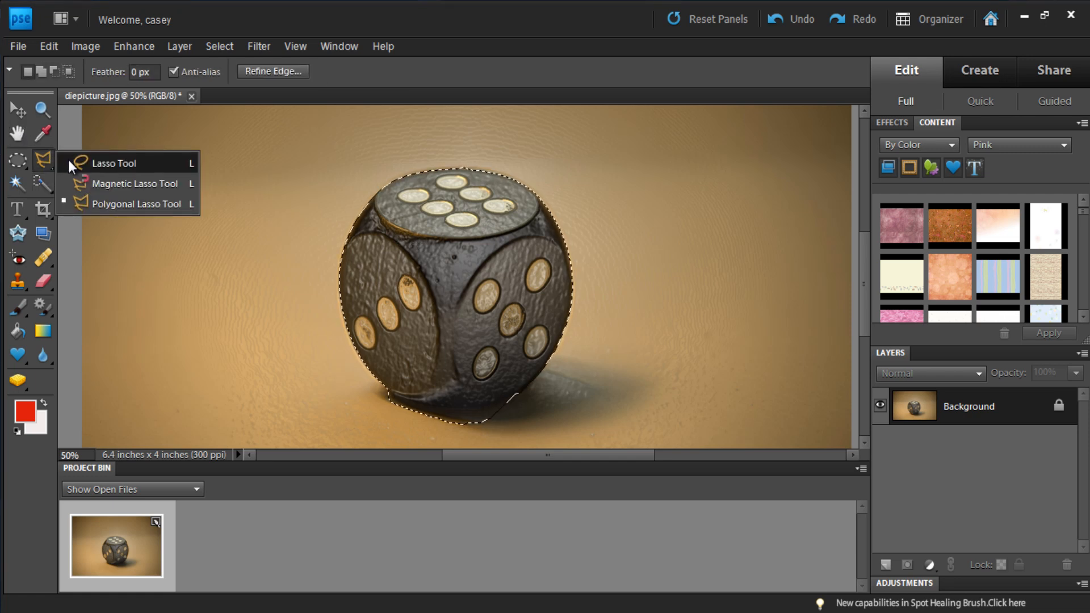
click(70, 162)
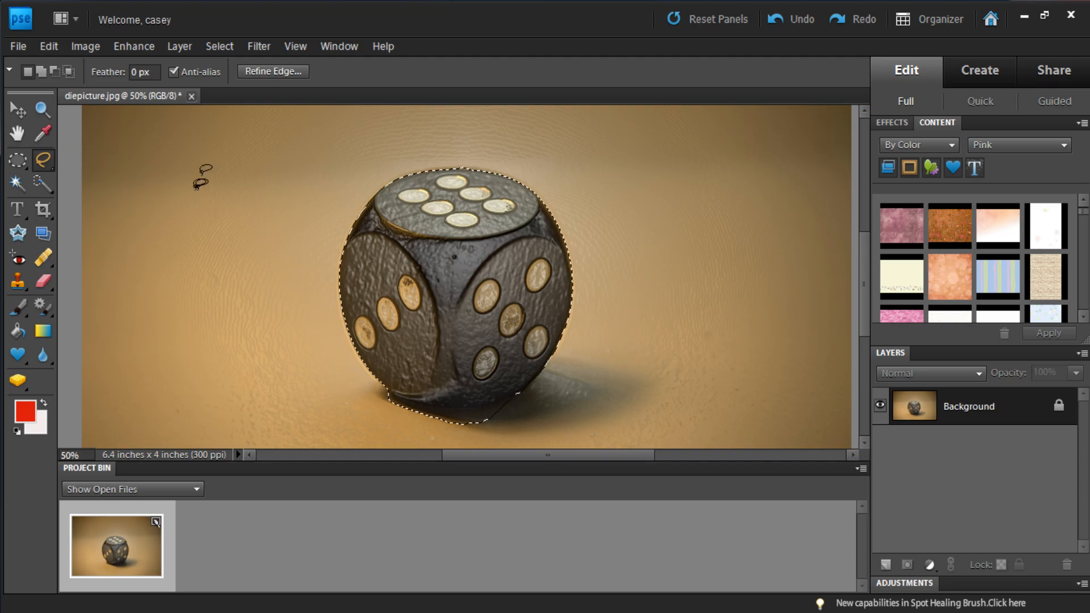